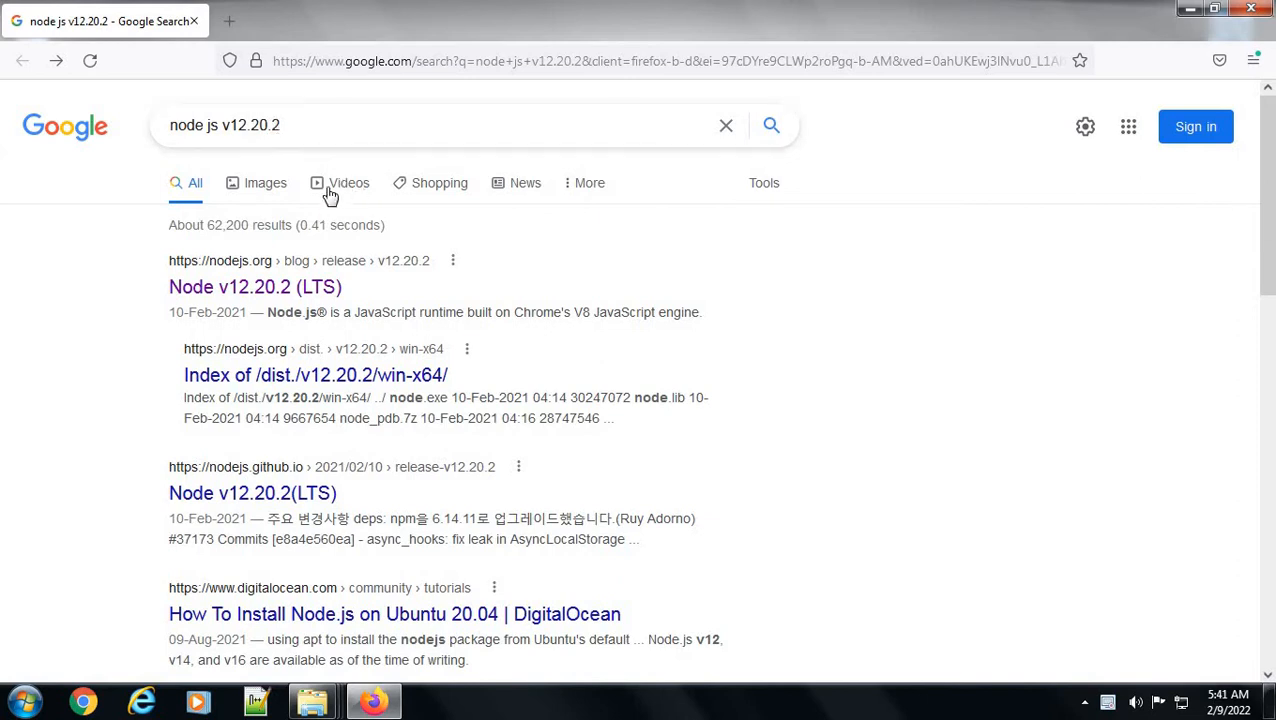
Open the nodejs.org release page for Node v12.20.2 (LTS) from the search results and find its download links
left_click(329, 128)
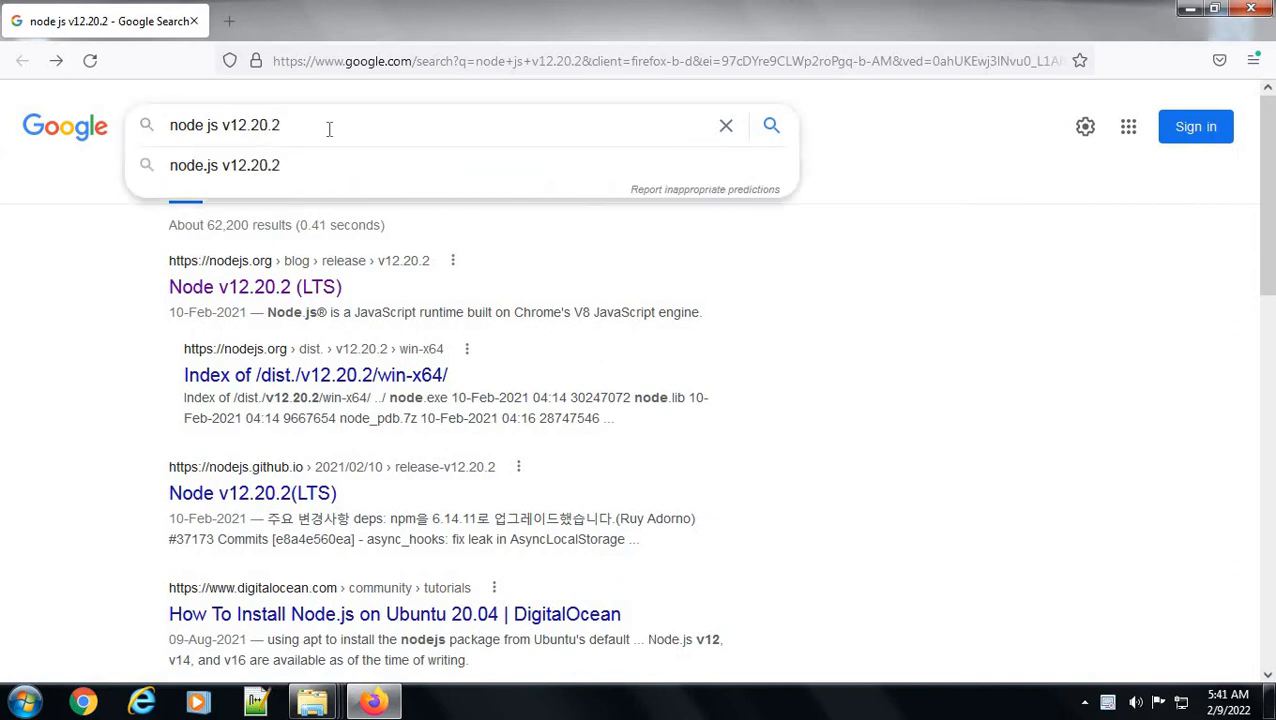
left_click(285, 290)
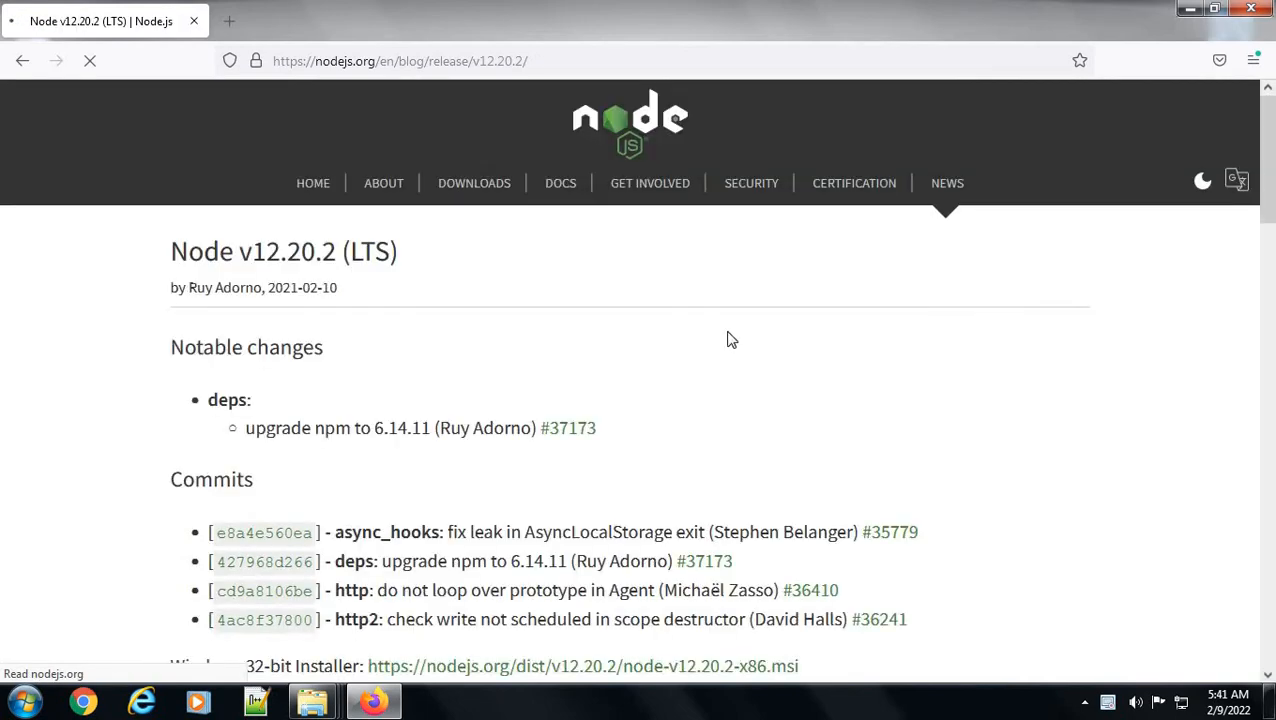
scroll(741, 340, "down", 5)
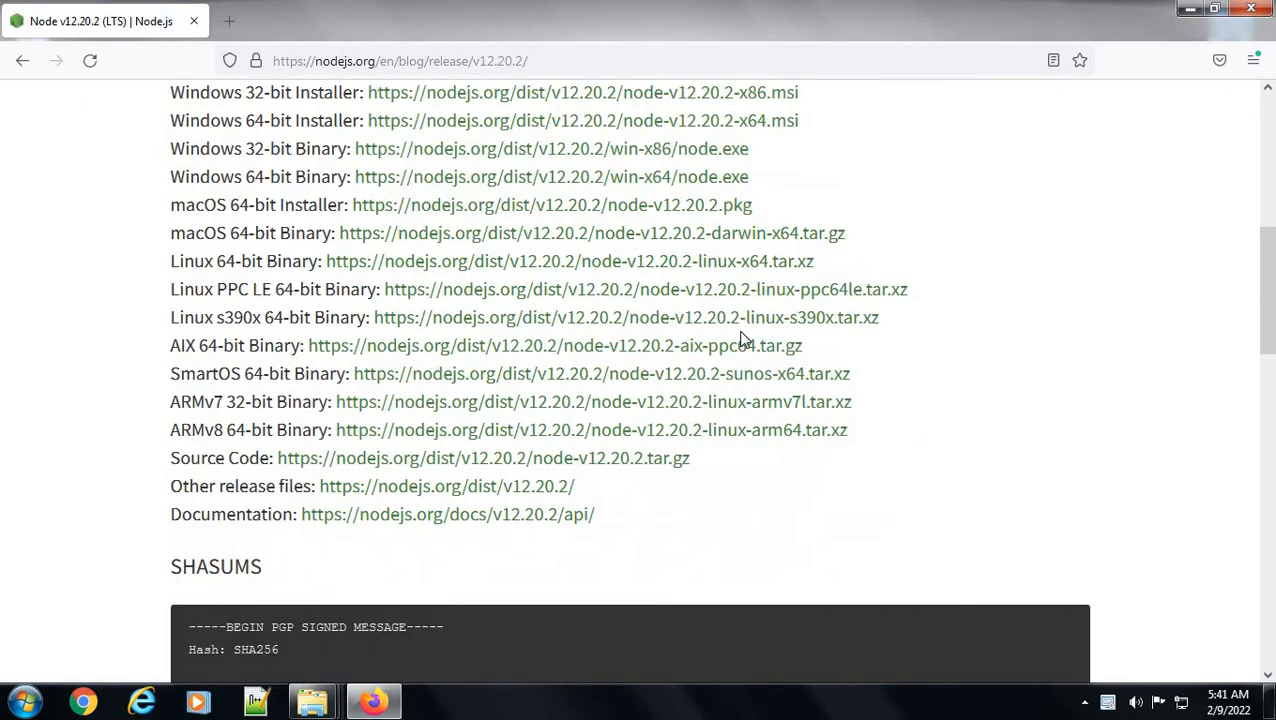
scroll(741, 340, "up", 2)
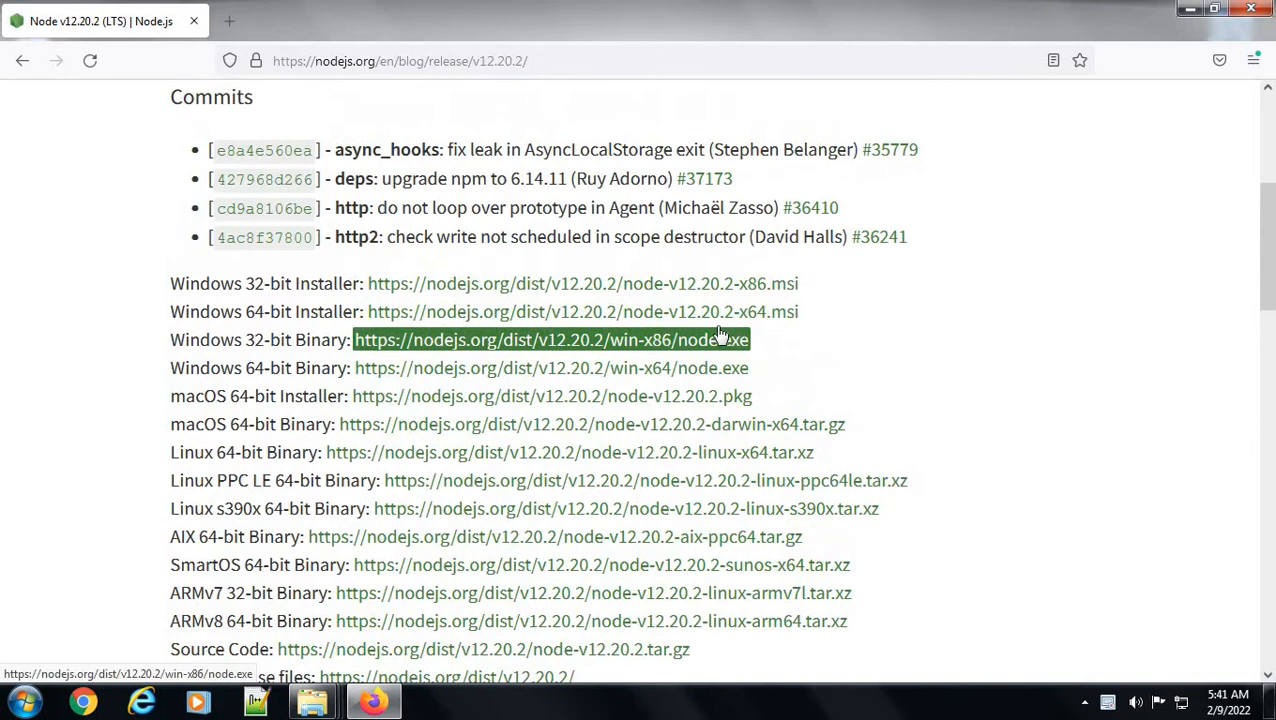
Download the Windows 64-bit installer node-v12.20.2-x64.msi into the Node JS folder on Local Disk (C:)
left_click(455, 315)
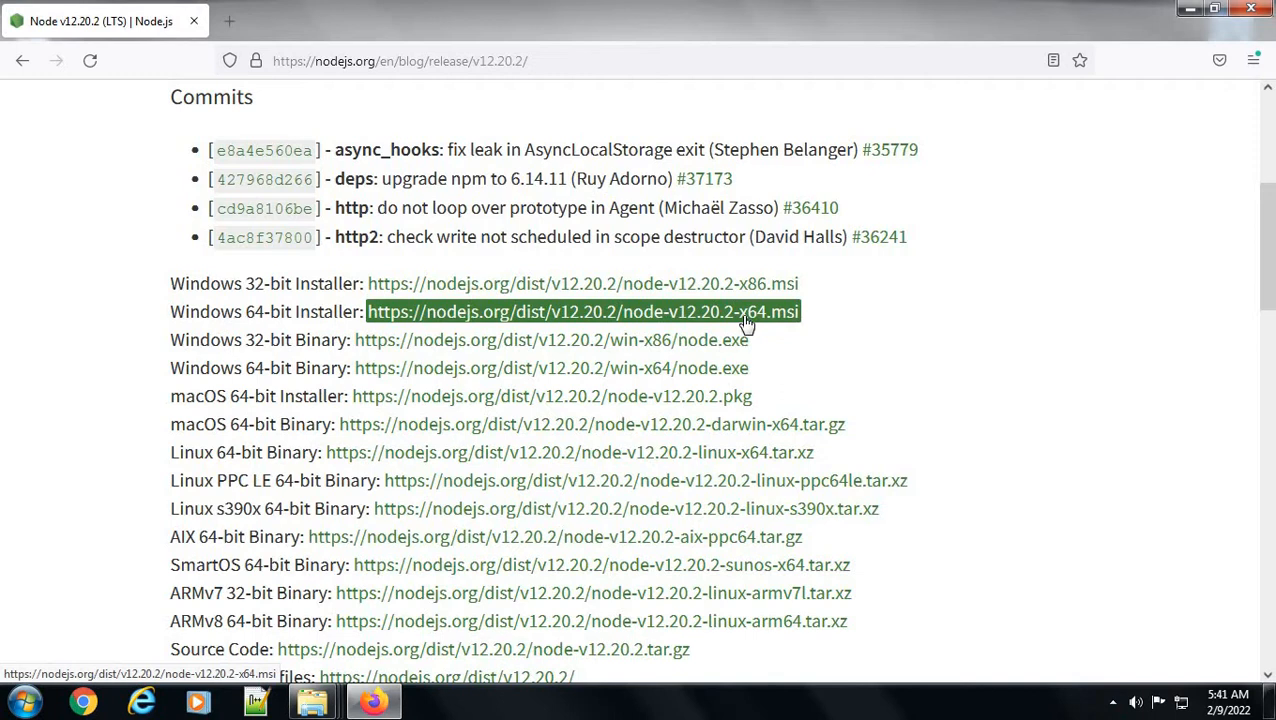
left_click(745, 320)
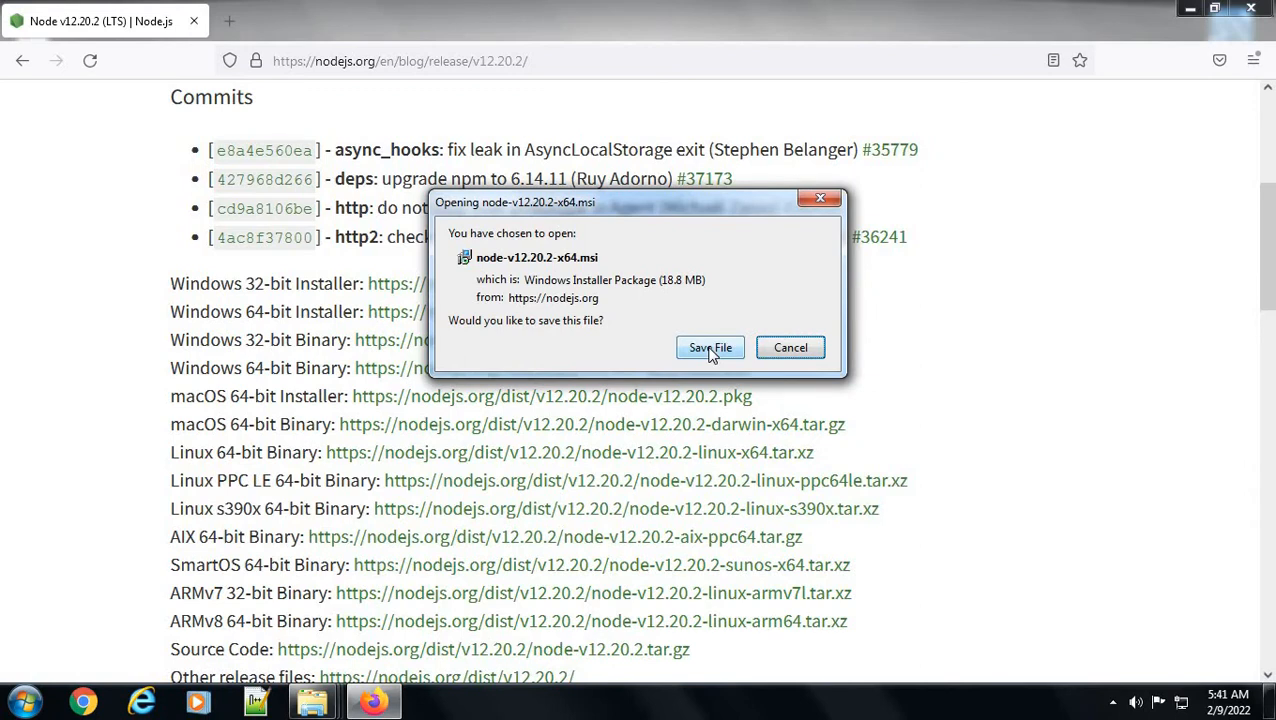
left_click(710, 350)
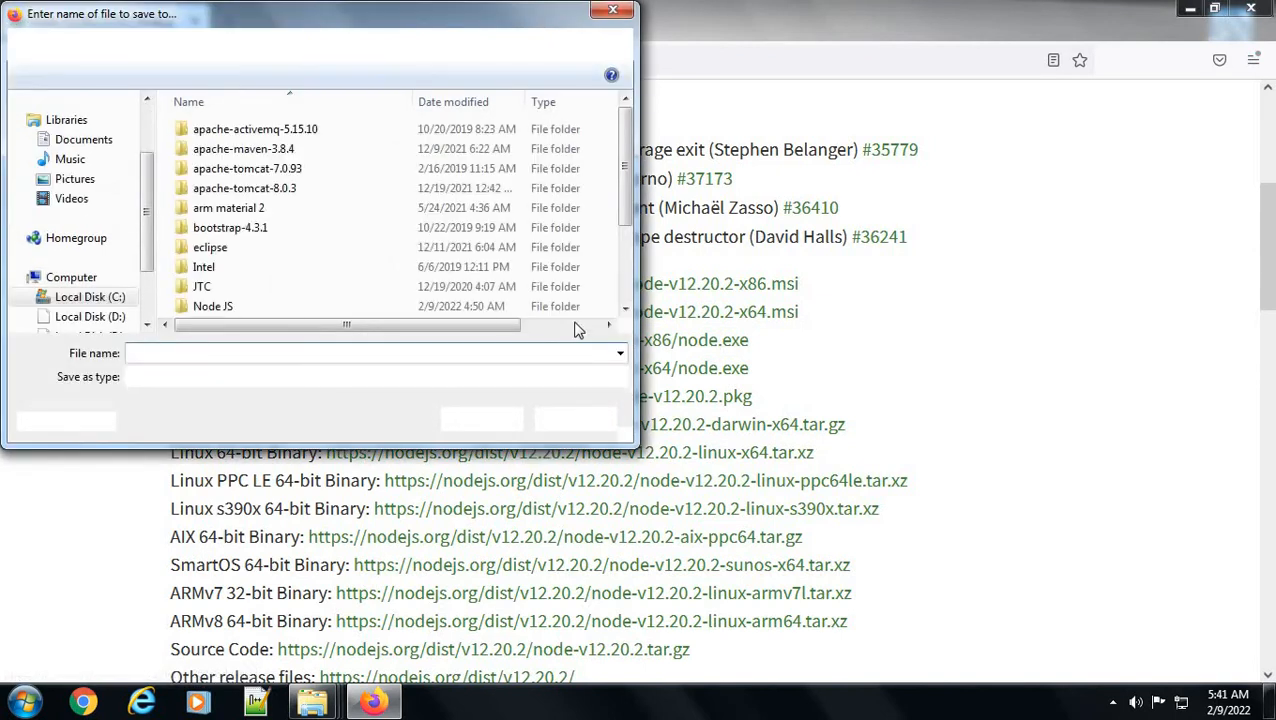
double_click(240, 310)
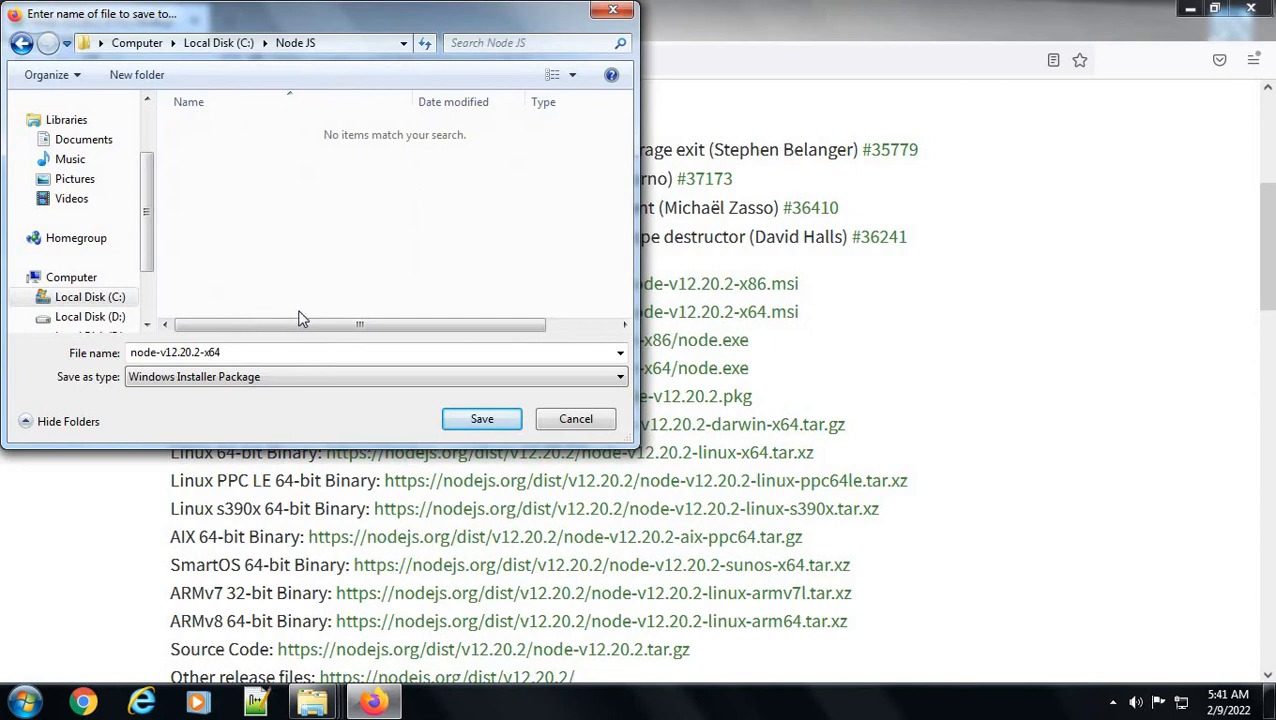
left_click(484, 422)
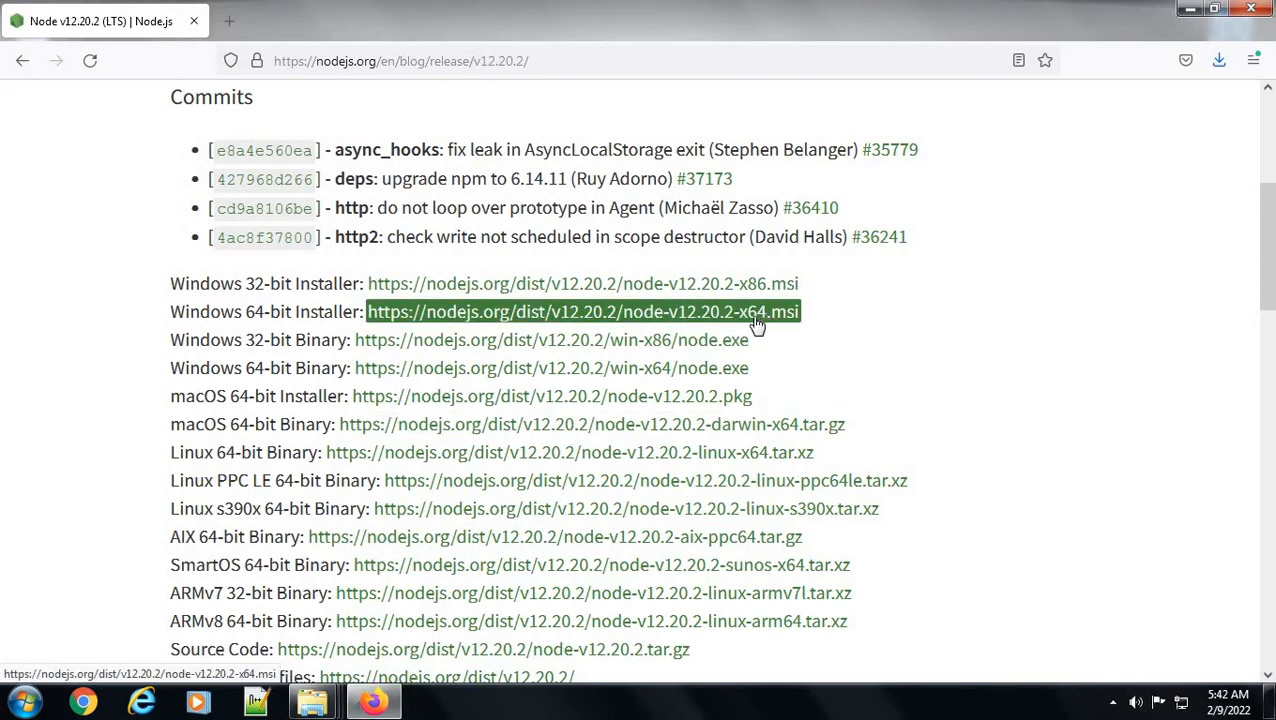
Show the downloaded node-v12.20.2-x64 installer in its folder and run it, allowing the security warning
left_click(1219, 62)
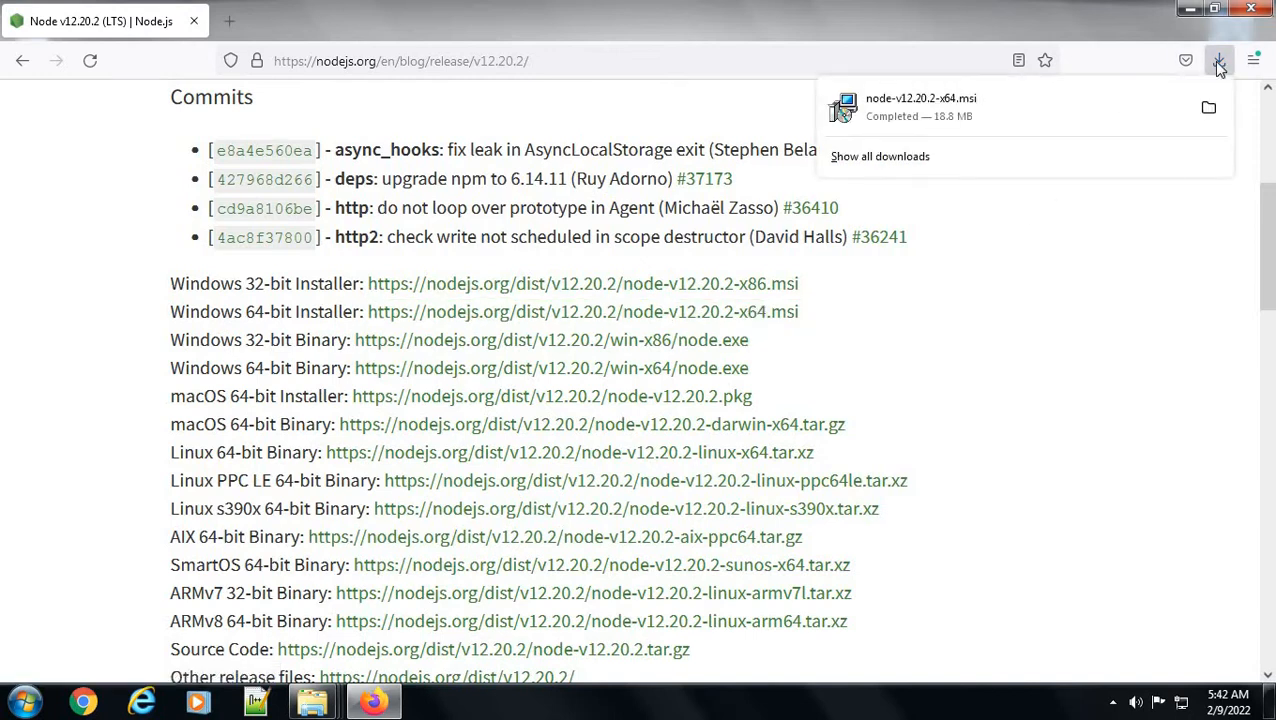
right_click(931, 117)
left_click(982, 133)
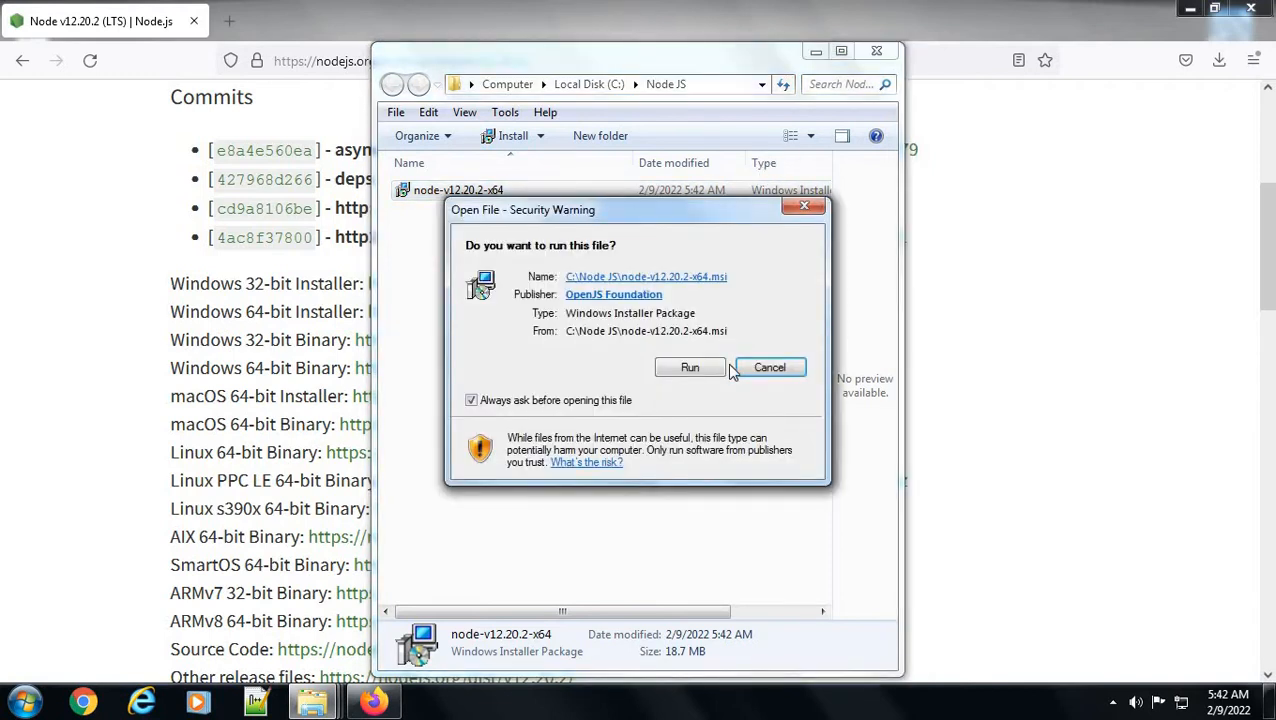
left_click(690, 368)
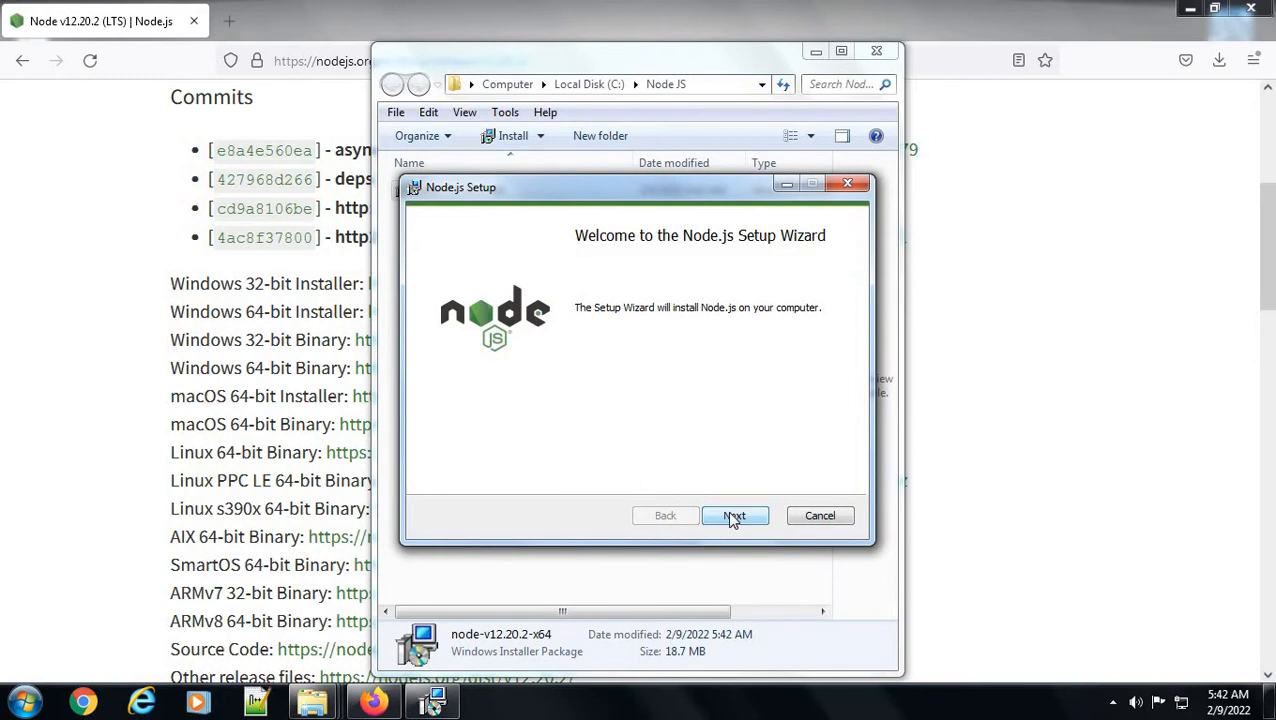
Accept the Node.js license terms and keep the setup defaults: destination C:\Program Files\nodejs\, all preselected features, no automatic native-module tools
left_click(733, 516)
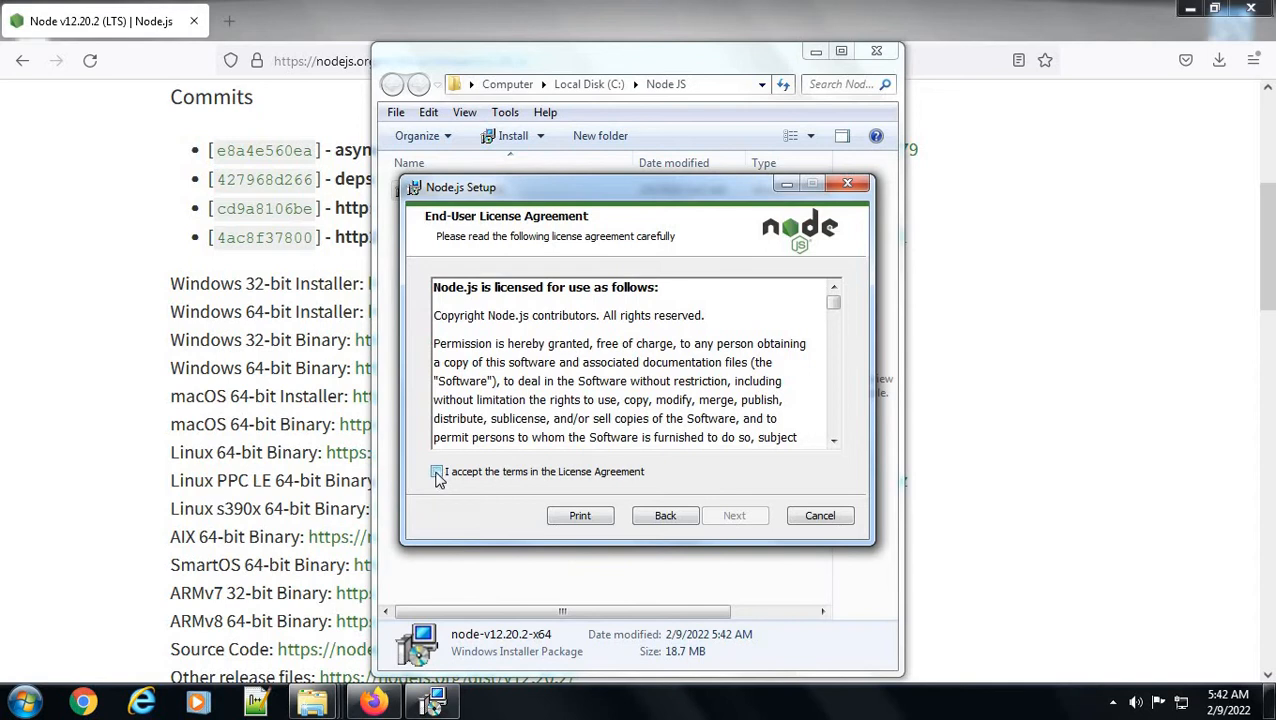
left_click(437, 472)
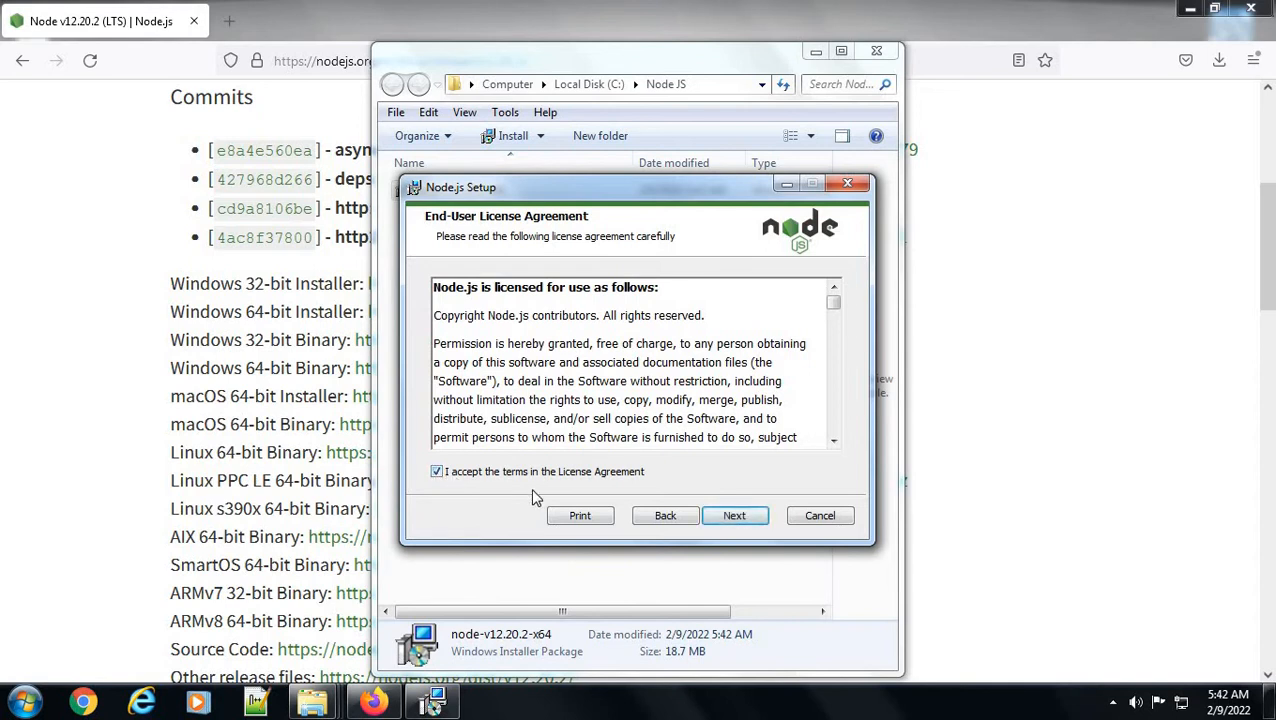
left_click(738, 523)
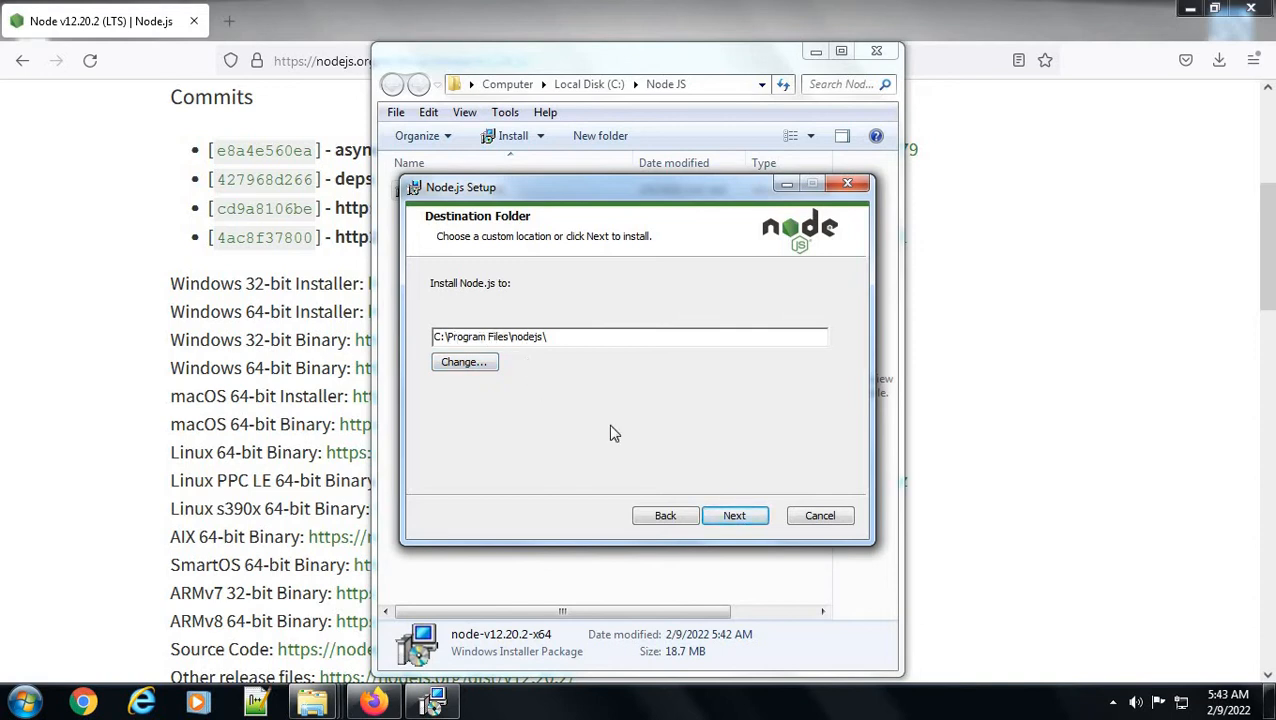
left_click(738, 516)
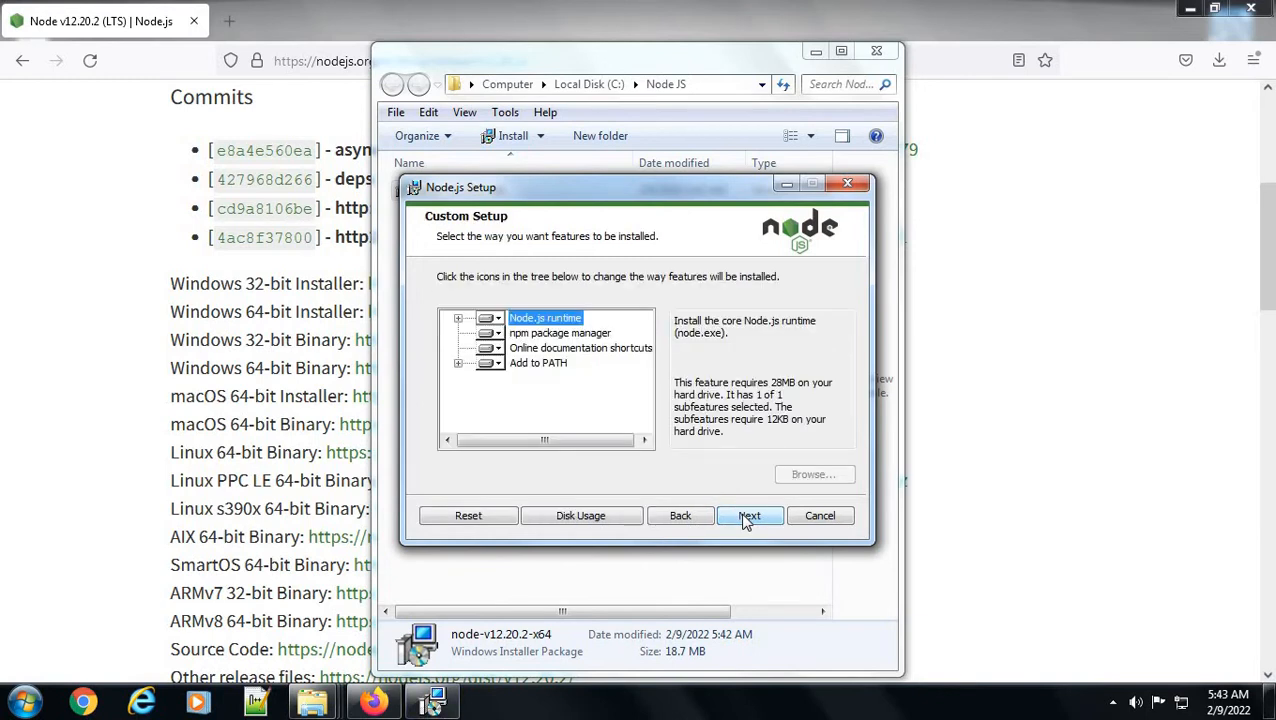
left_click(746, 517)
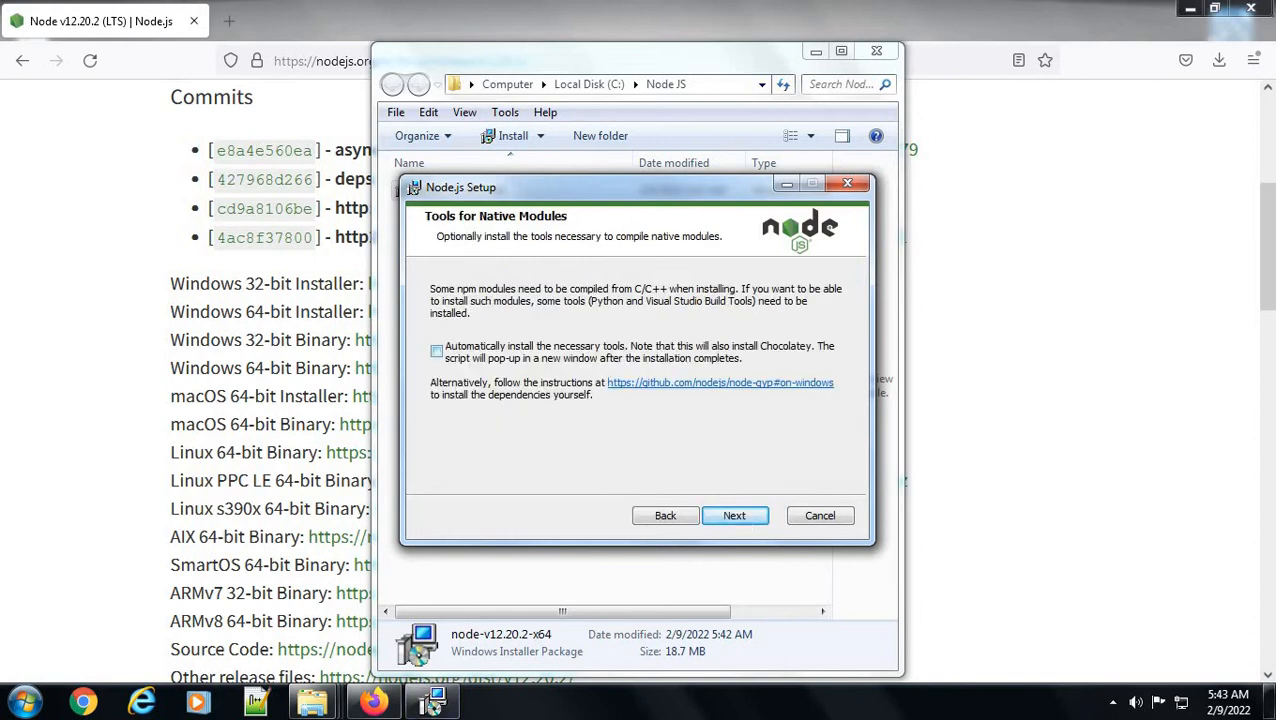
left_click(741, 517)
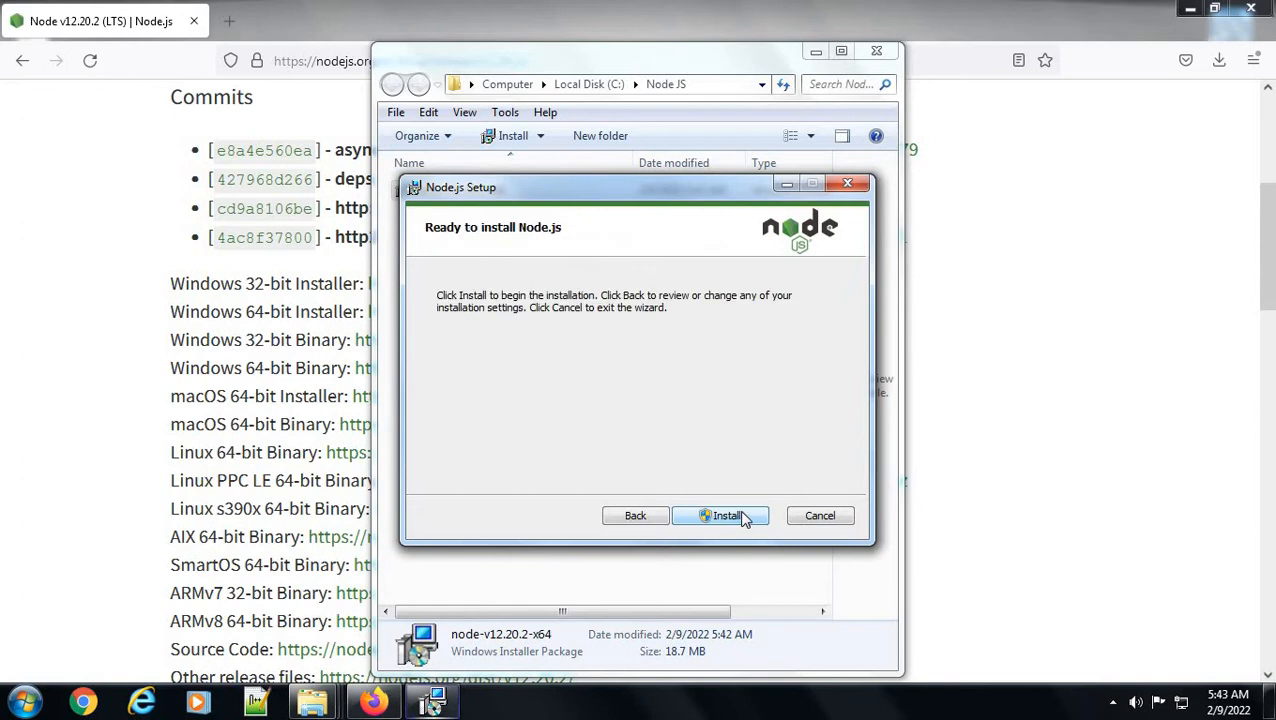
Install Node.js, finish the setup wizard and close the installer's folder window
left_click(741, 516)
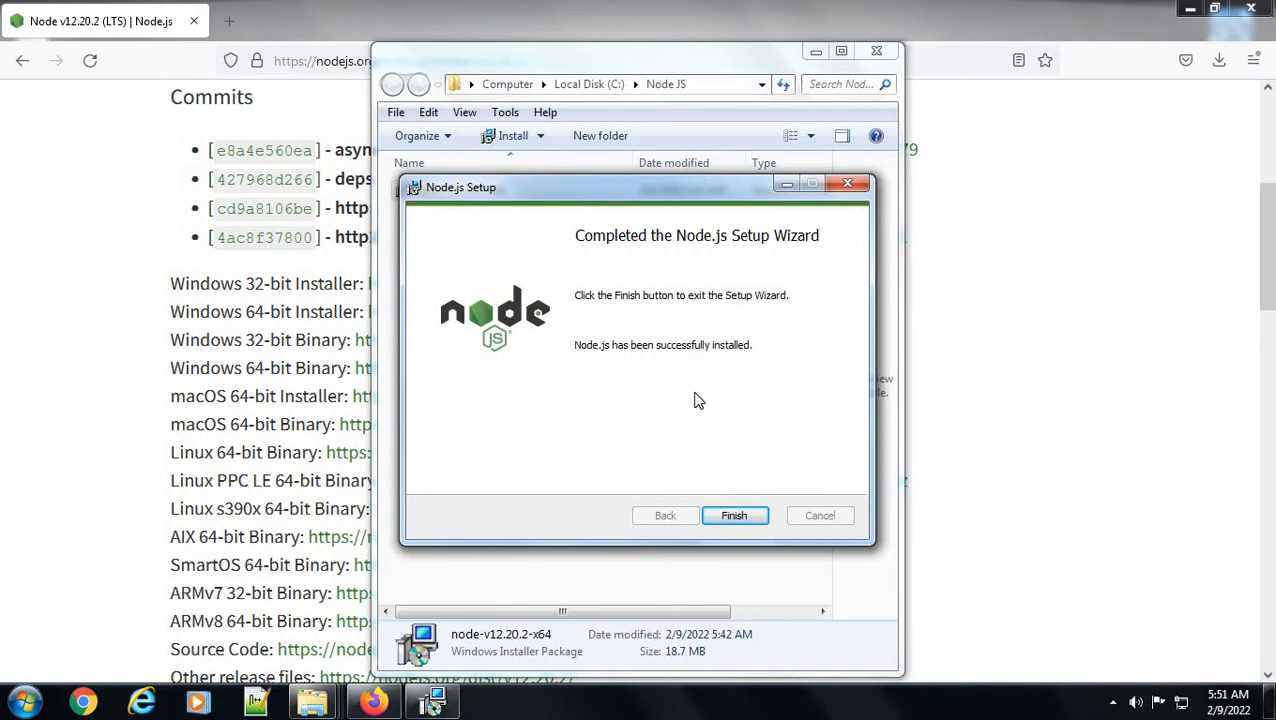
left_click(745, 518)
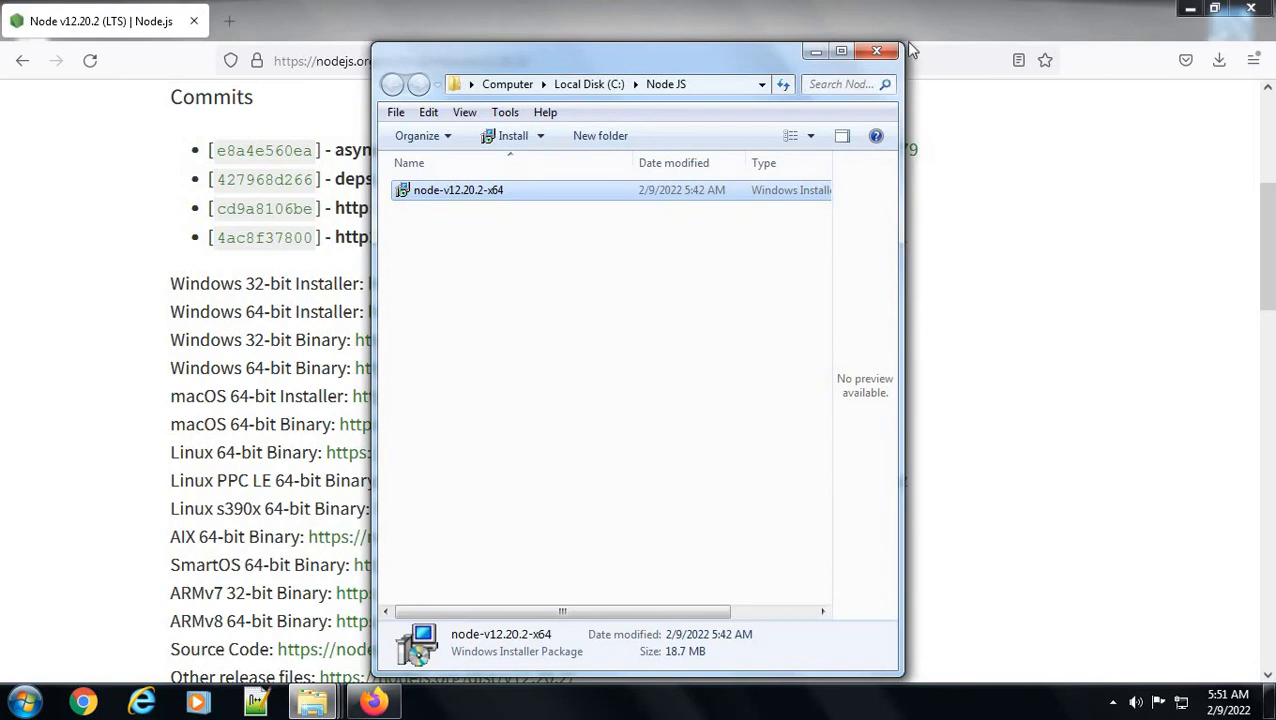
left_click(877, 51)
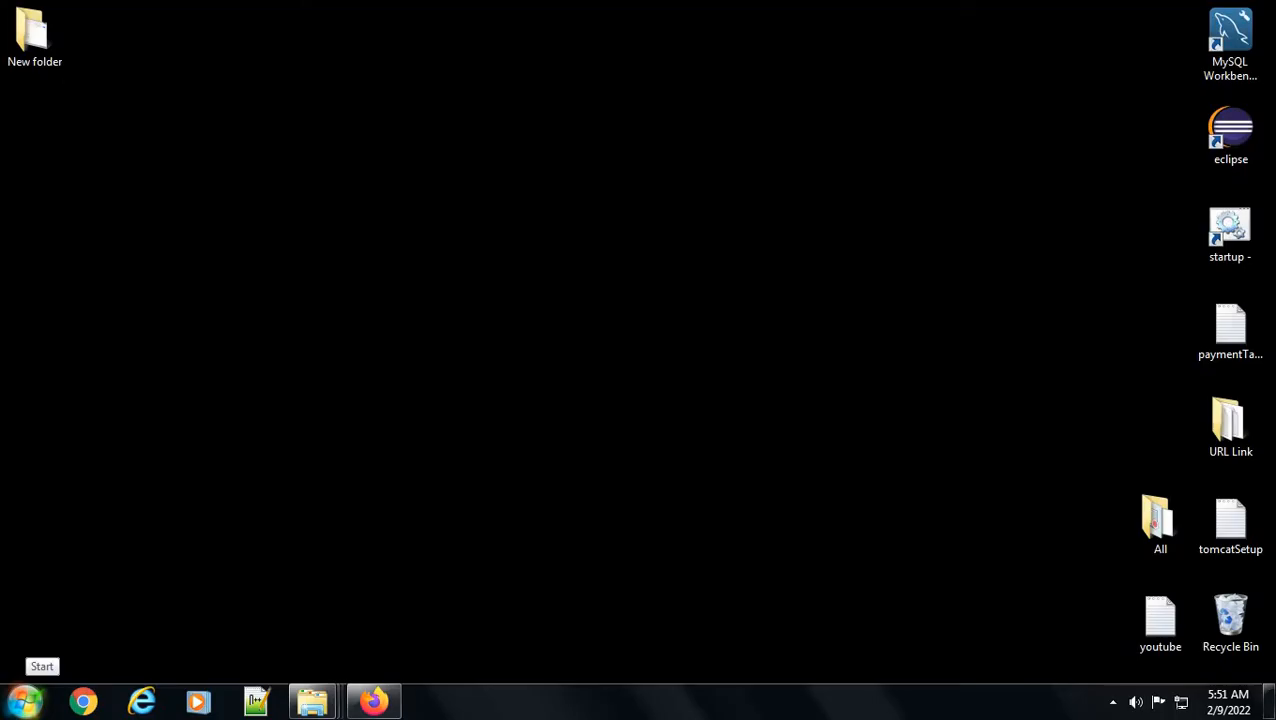
Open a Windows Command Prompt and check the installed Node.js version with node -v
left_click(25, 704)
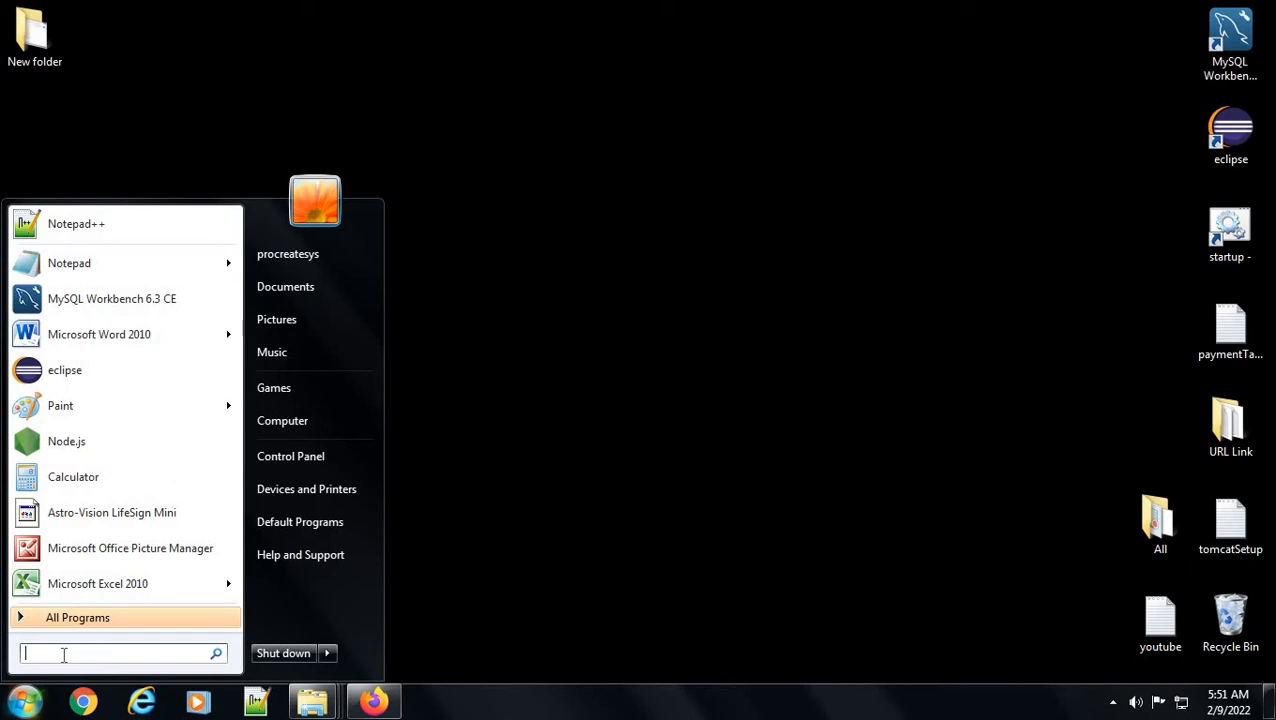
type("cmd")
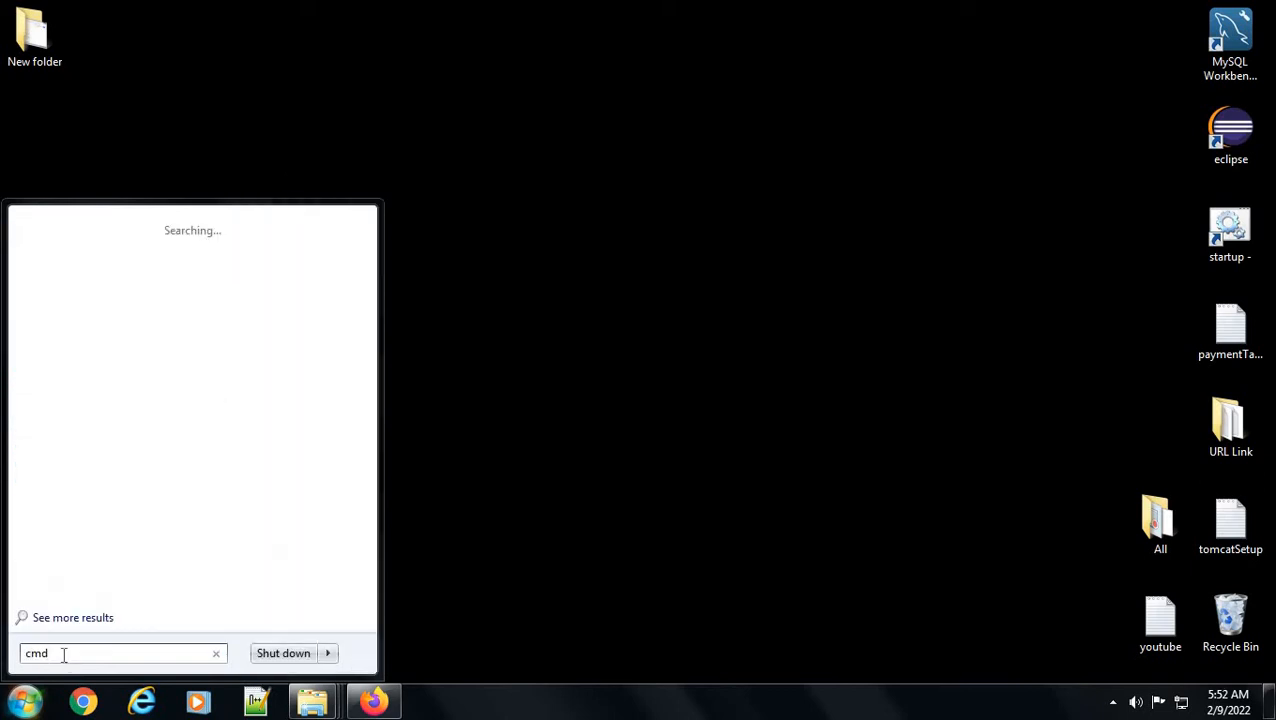
key("Return")
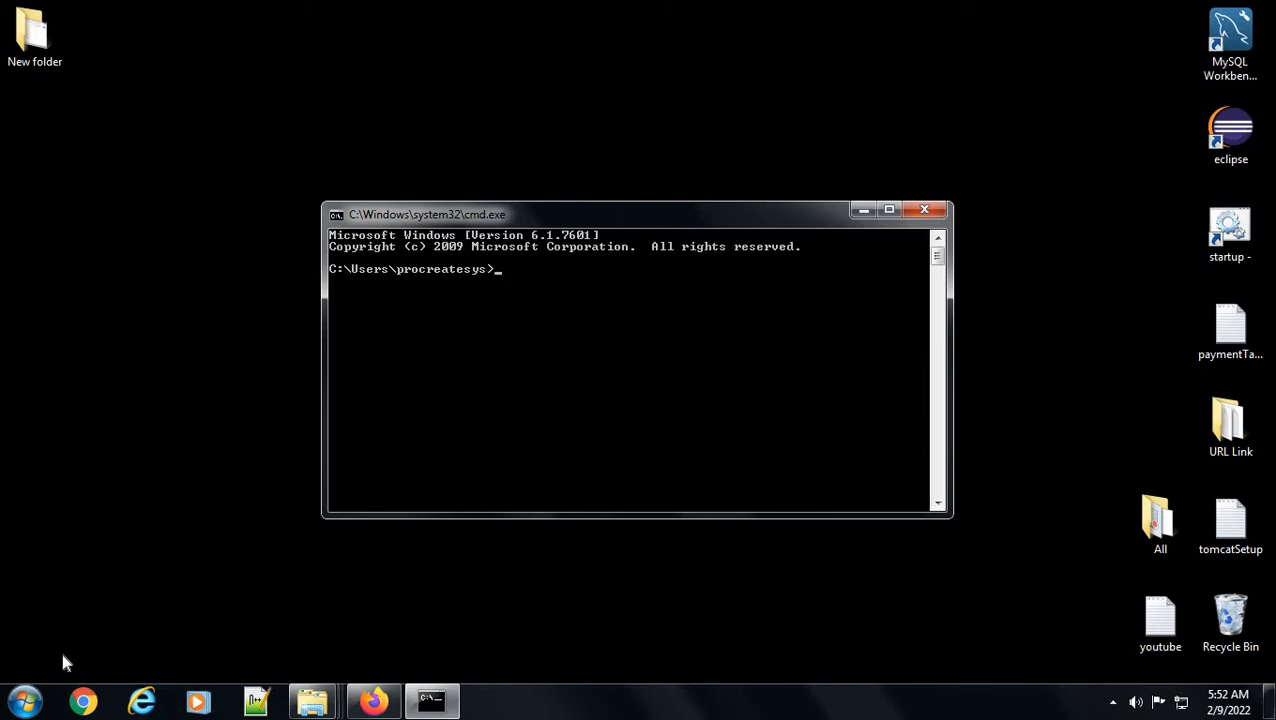
type("node -v")
key("Return")
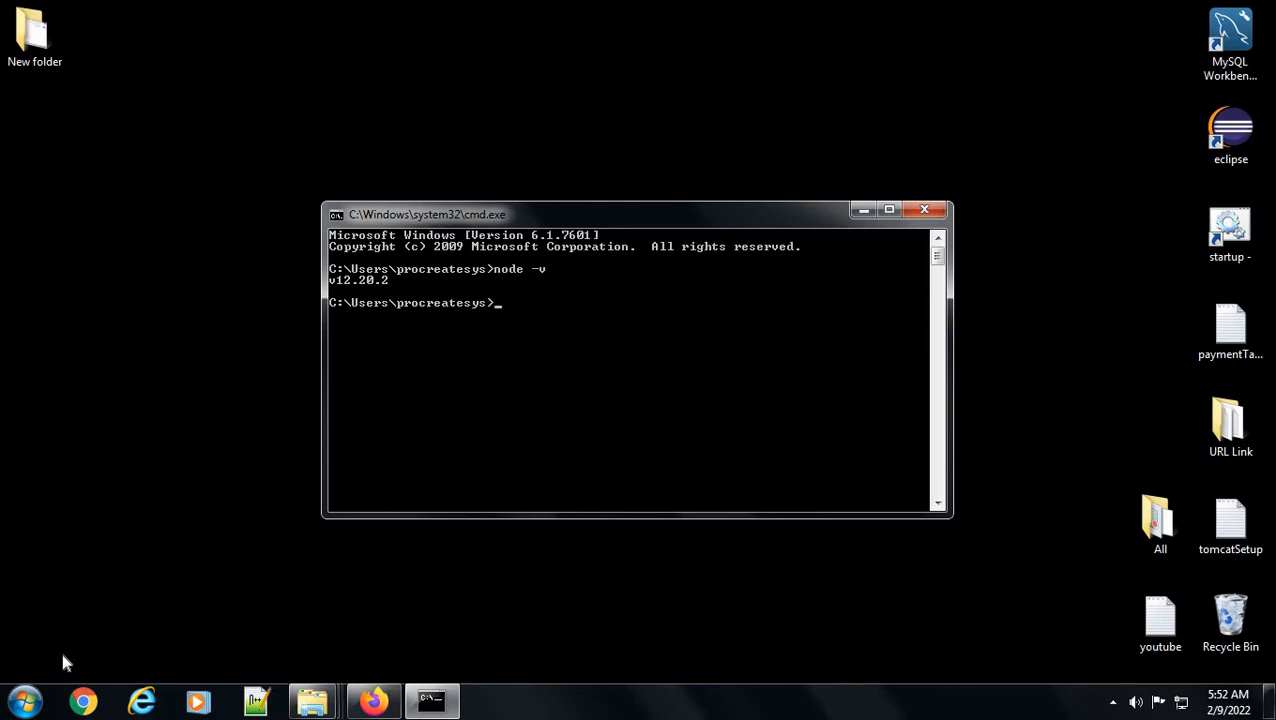
Check the installed npm version with npm -v and dismiss the Windows color scheme message
type("npm")
type("-v")
key("Return")
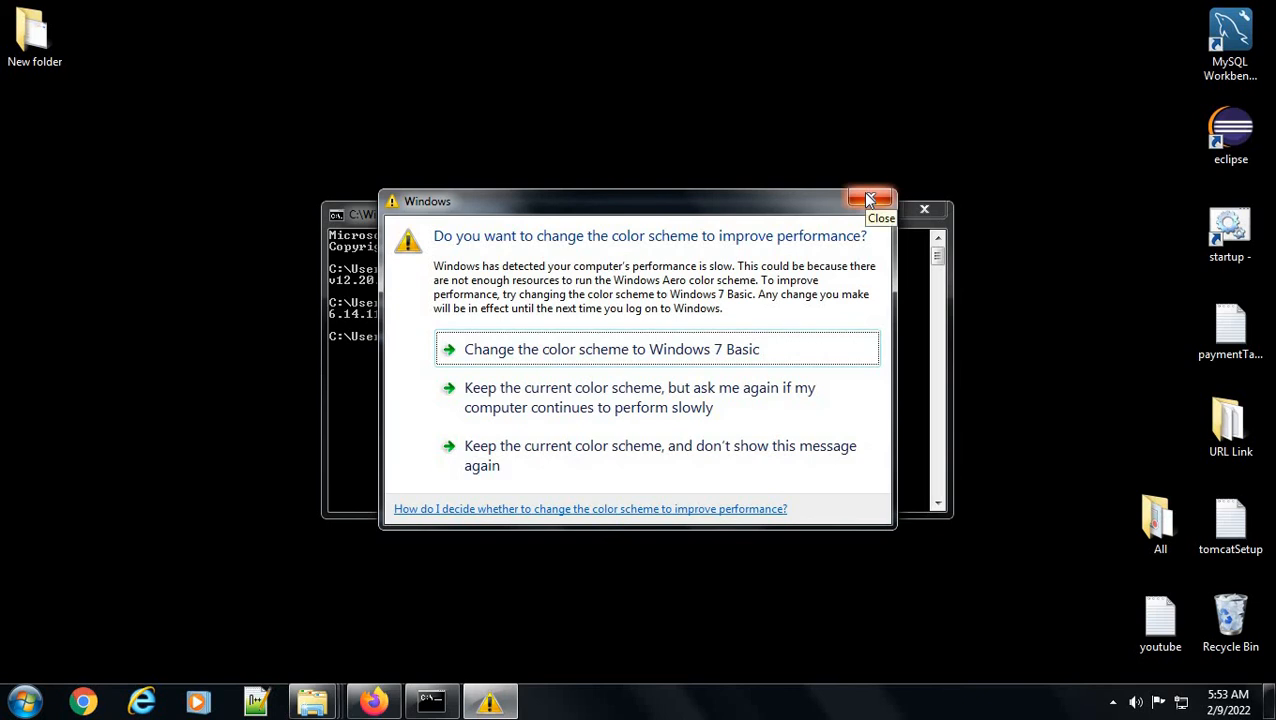
left_click(867, 197)
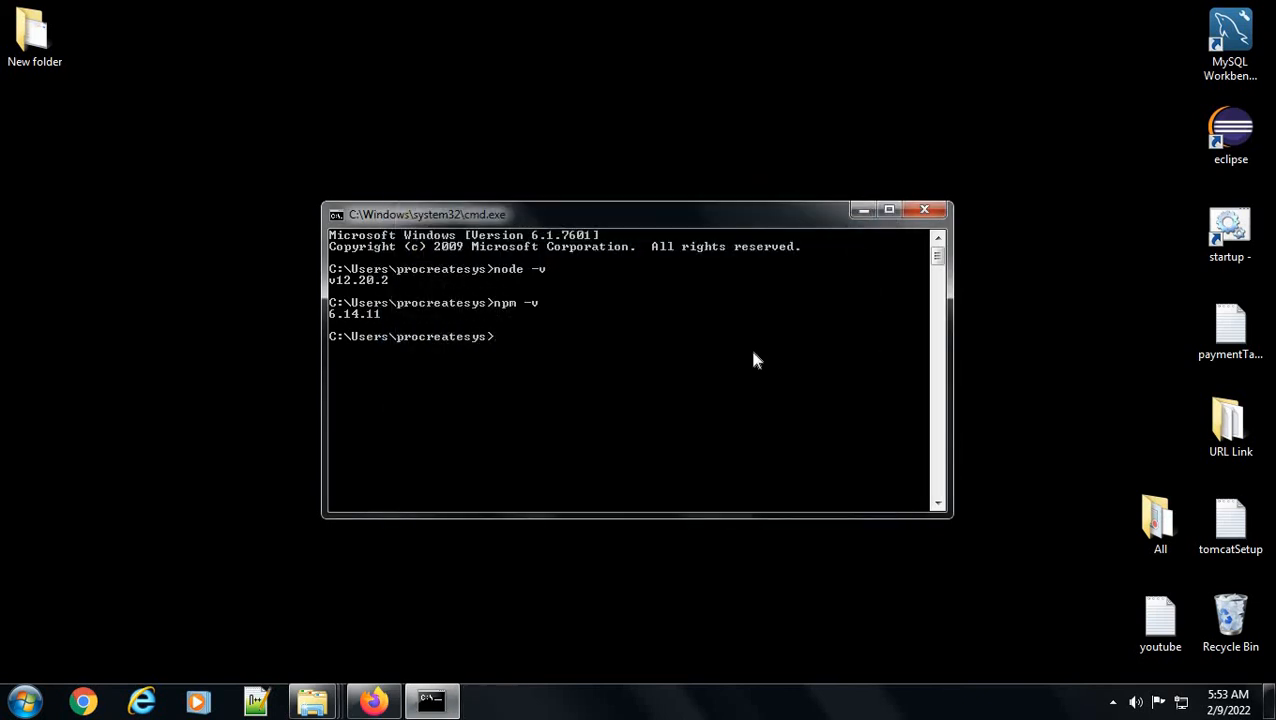